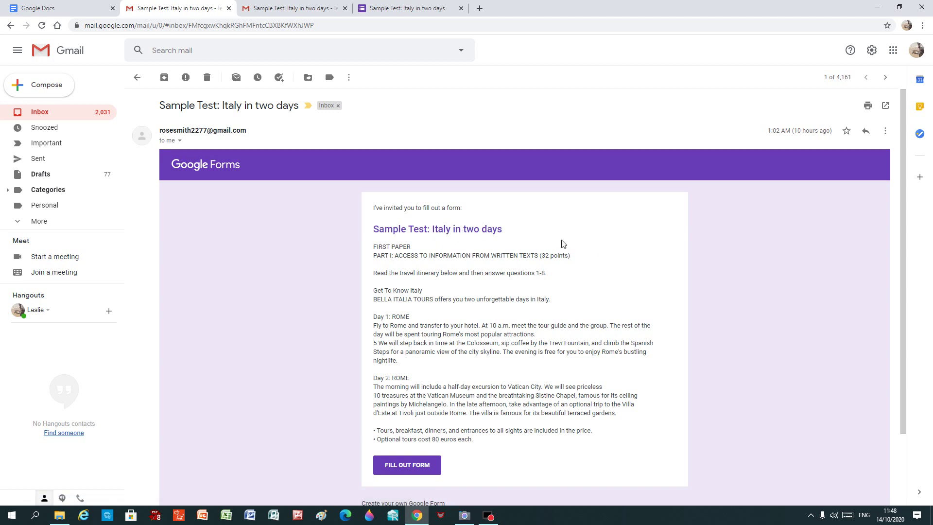
Step: Open the 'Sample Test: Italy in two days' form from the invitation email's FILL OUT FORM button
left_click(406, 466)
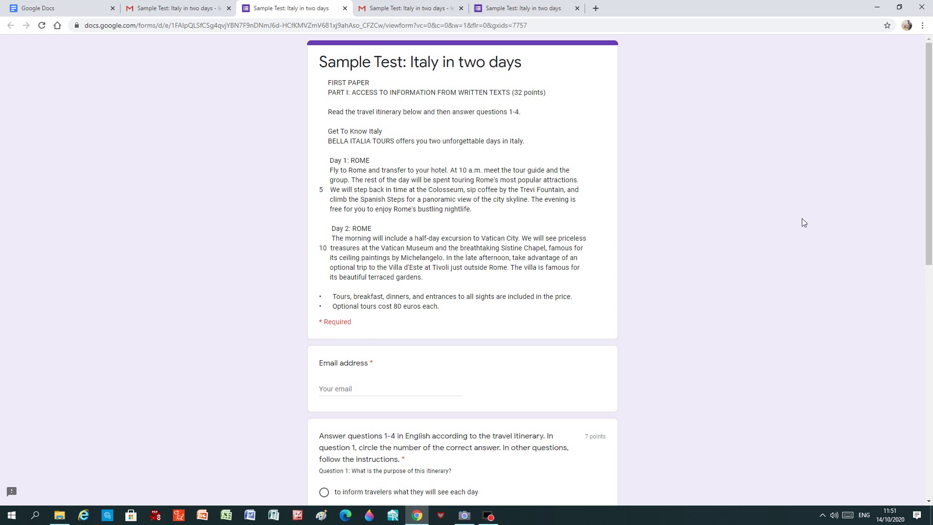
Step: Enter the respondent's Gmail address in the form's required Email field
left_click_drag(929, 127, 929, 206)
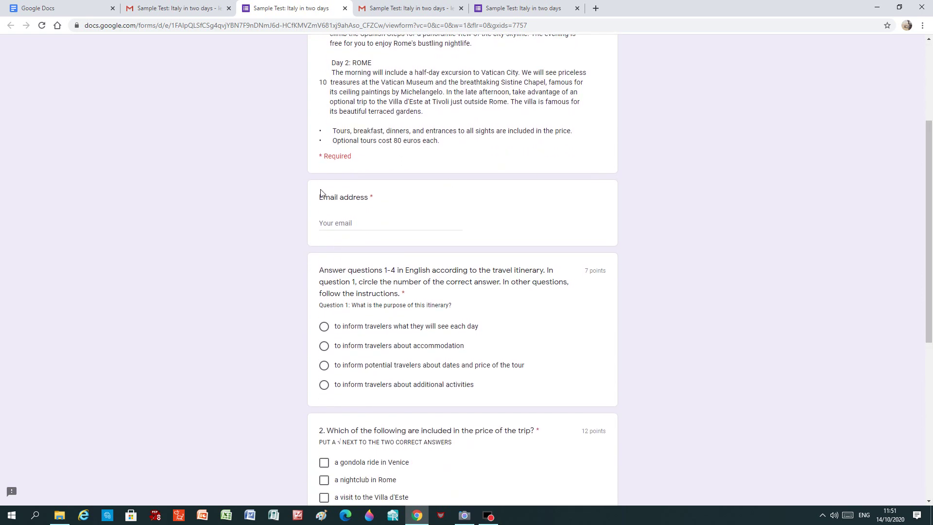
left_click(325, 224)
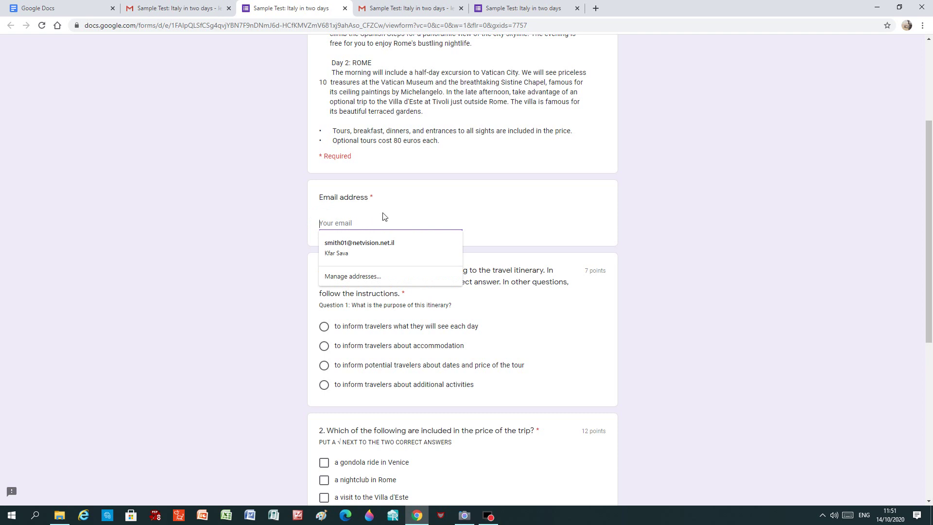
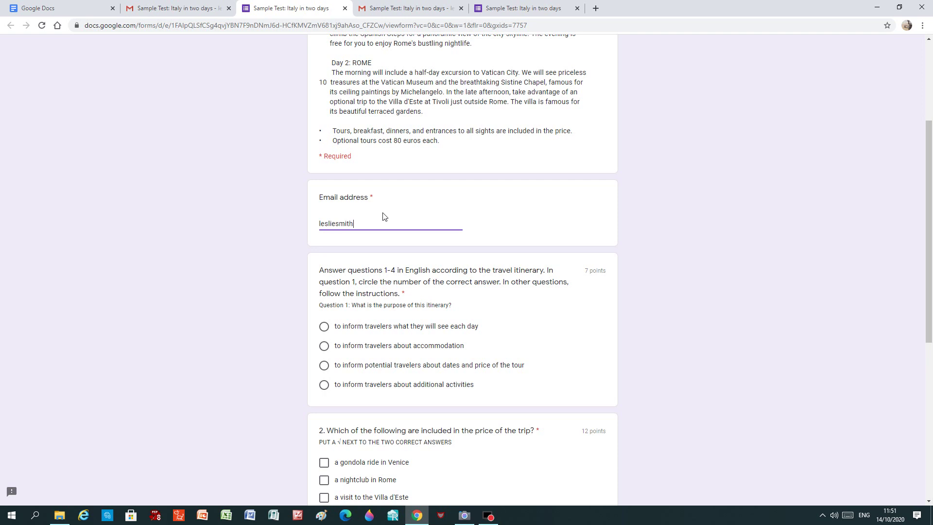
left_click_drag(929, 179, 931, 192)
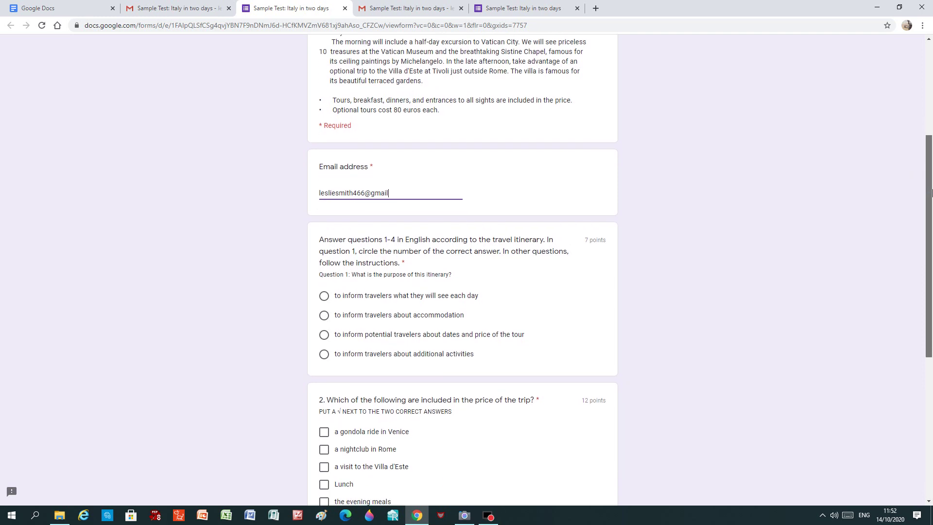
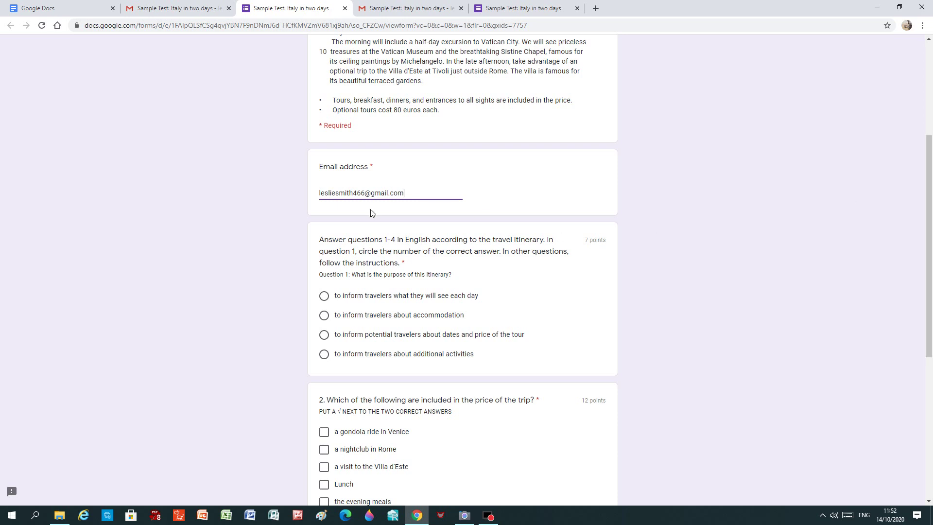
left_click_drag(930, 316, 930, 380)
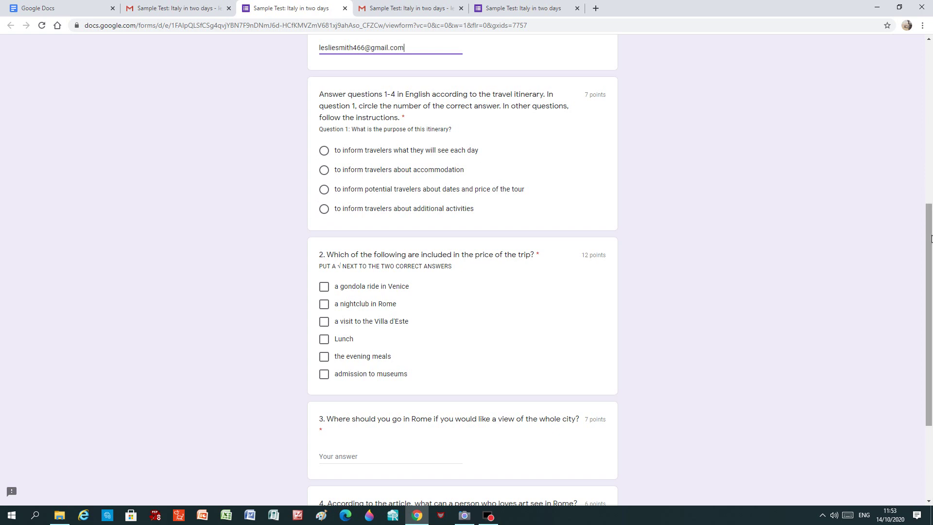
Step: Choose 'to inform travelers what they will see each day' for Question 1
left_click_drag(931, 238, 931, 75)
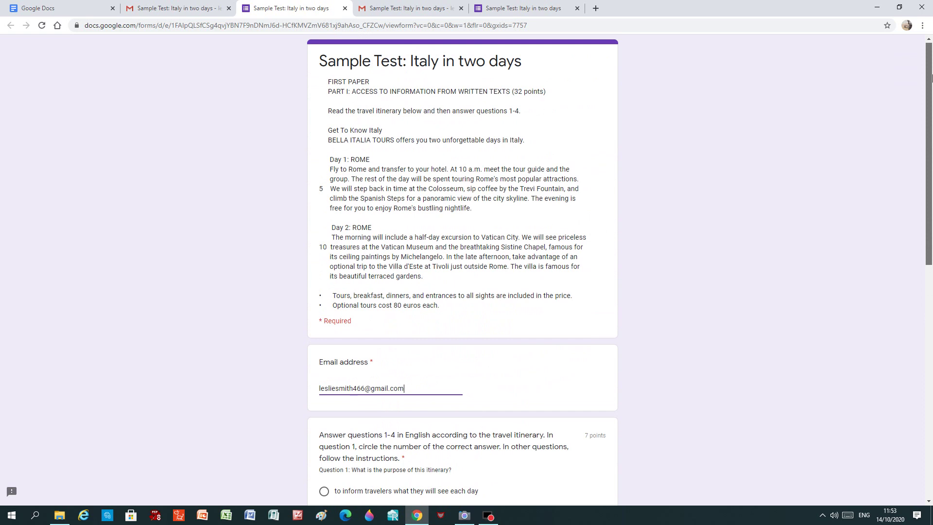
left_click_drag(931, 75, 931, 172)
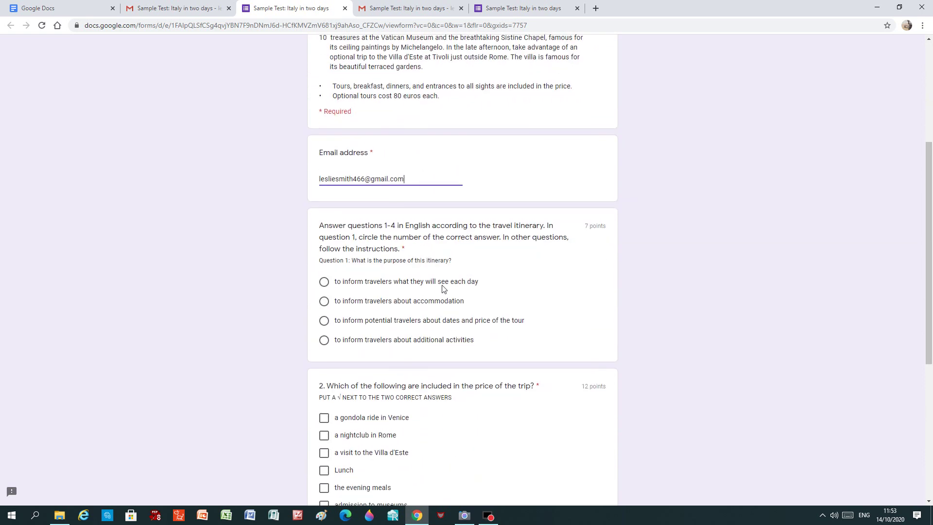
left_click(324, 284)
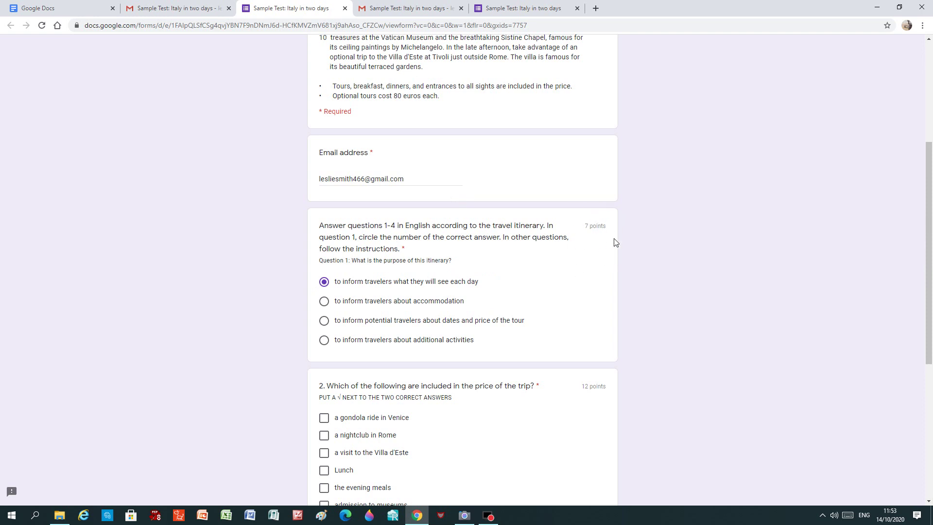
Step: Tick 'the evening meals' and 'admission to museums' as Question 2's included items
scroll(928, 224, "down", 3)
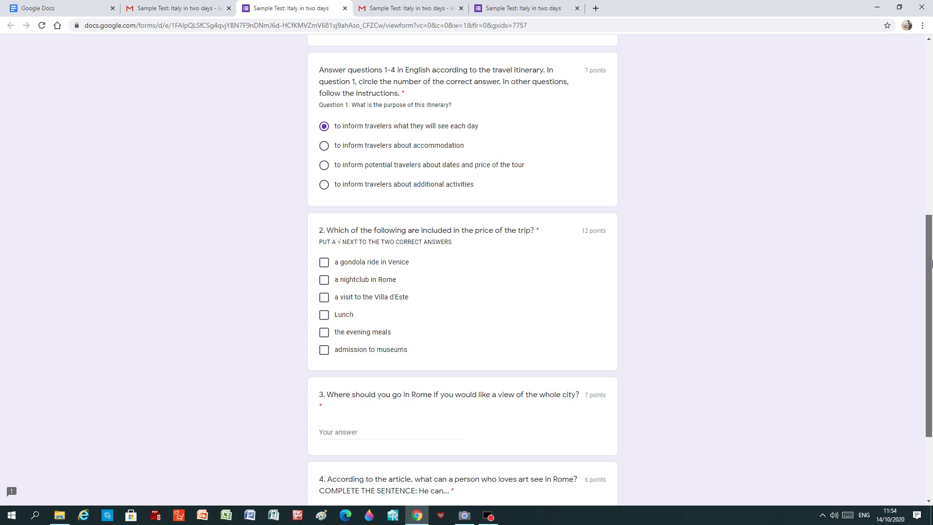
left_click_drag(931, 264, 931, 107)
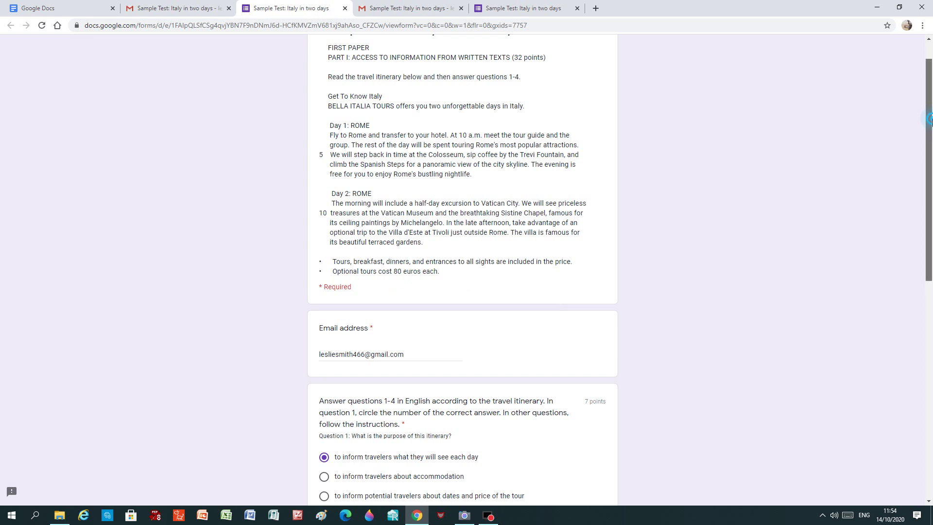
left_click_drag(932, 123, 931, 232)
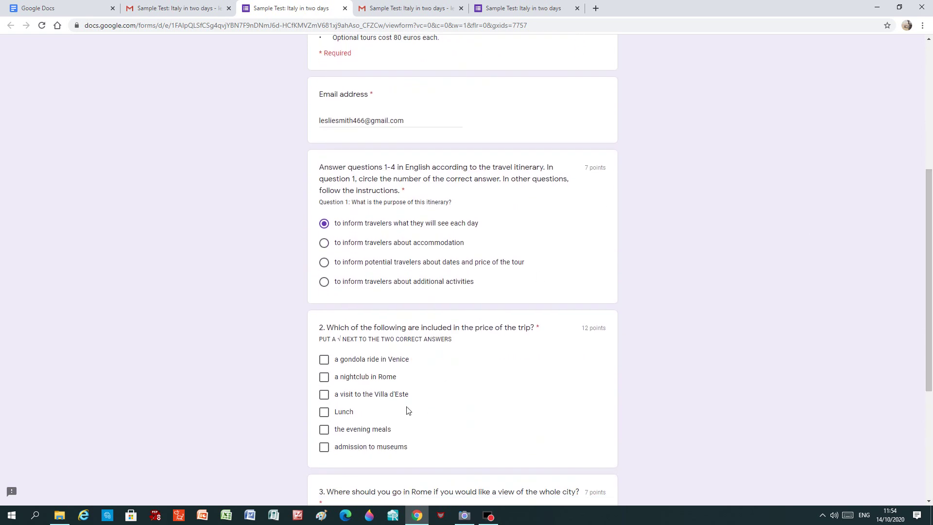
left_click(326, 434)
left_click(325, 450)
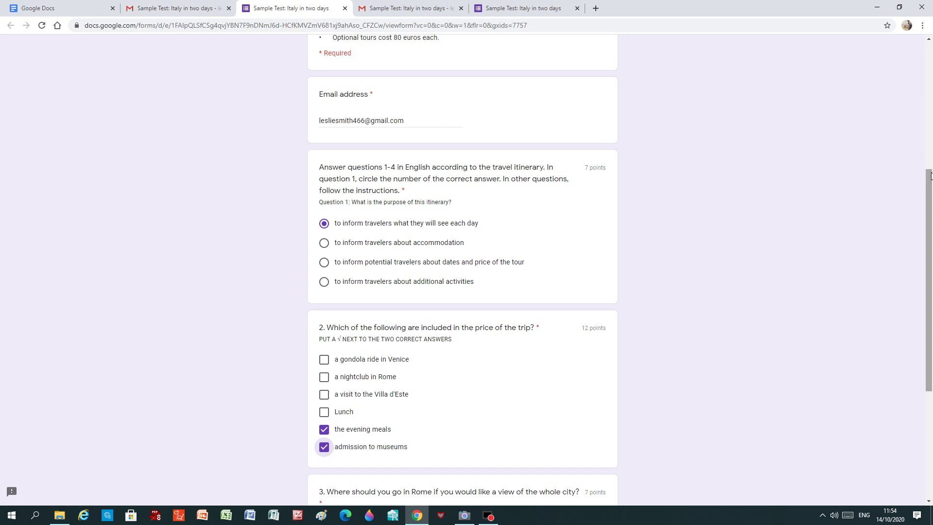
left_click_drag(930, 198, 930, 296)
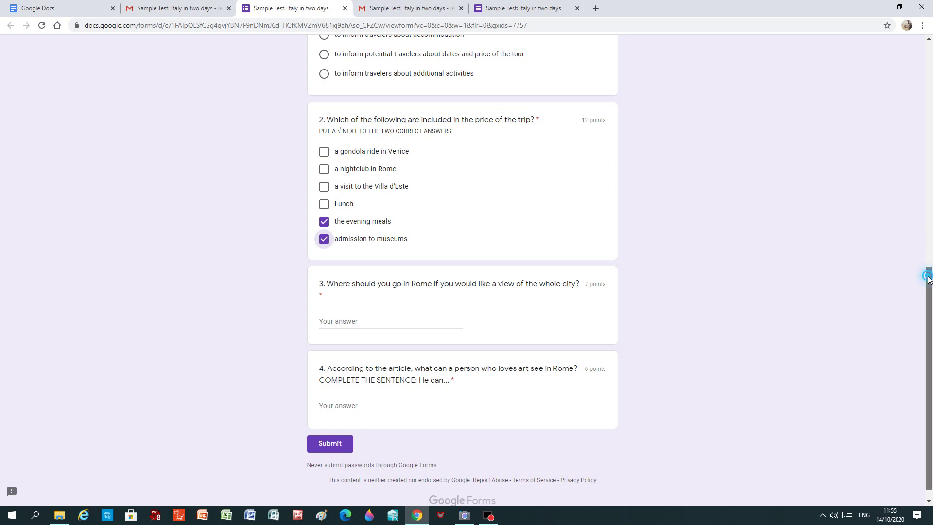
left_click_drag(925, 272, 931, 69)
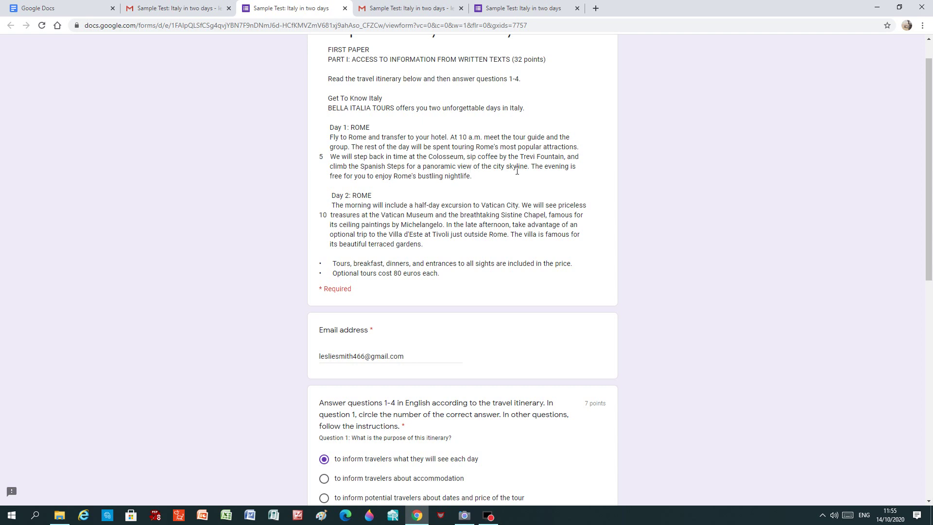
left_click_drag(929, 77, 930, 234)
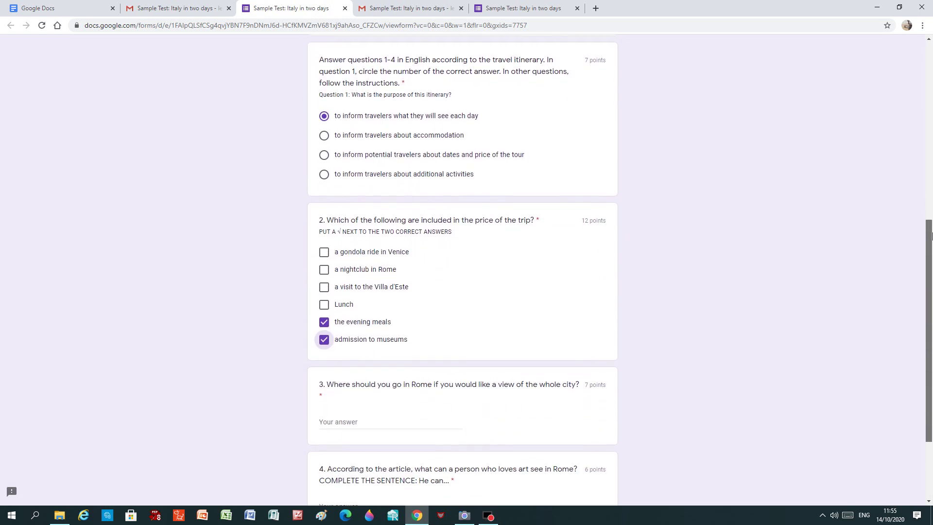
Step: Type 'the Spanish Steps' as the short answer to Question 3
left_click(325, 423)
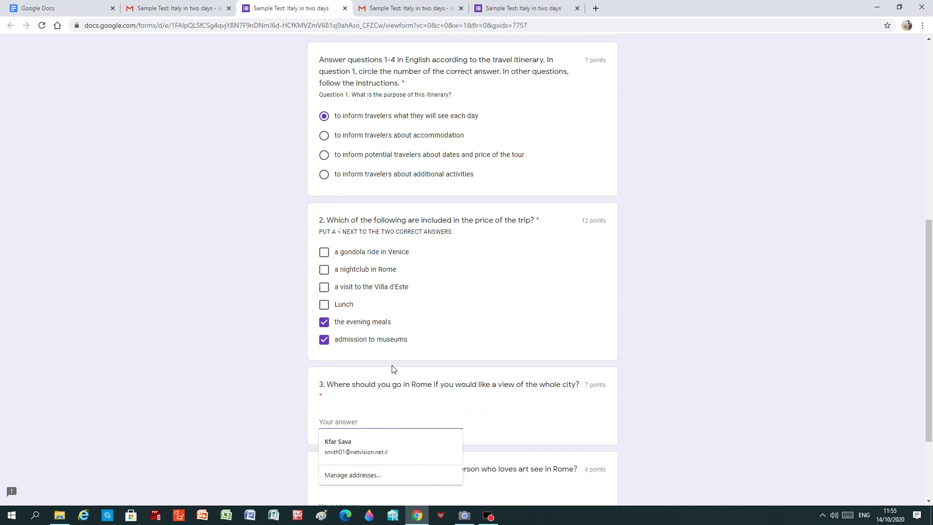
type("t")
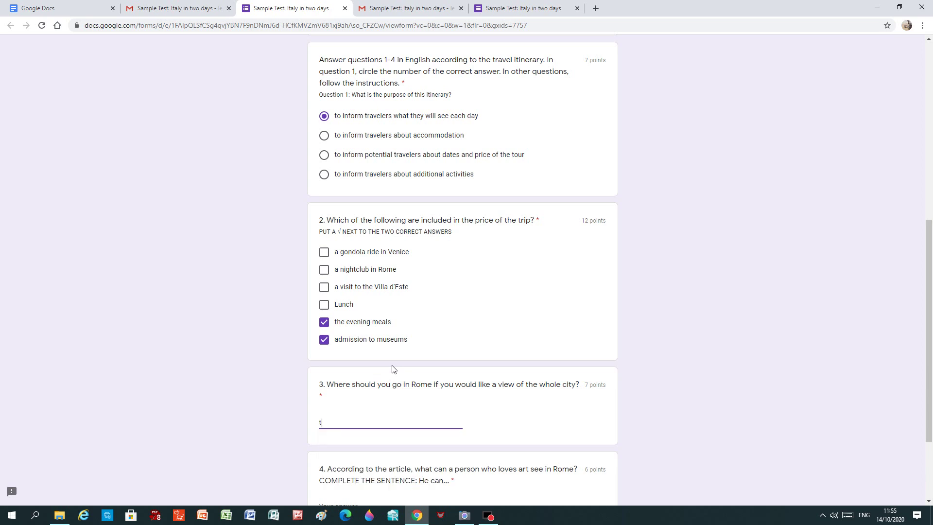
type("he Spanish Steps")
left_click_drag(928, 255, 930, 306)
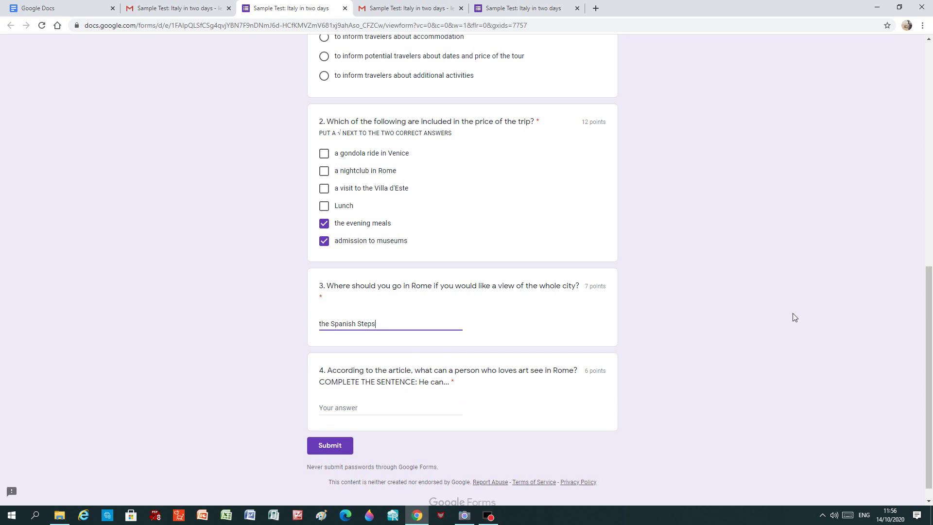
left_click_drag(928, 287, 929, 98)
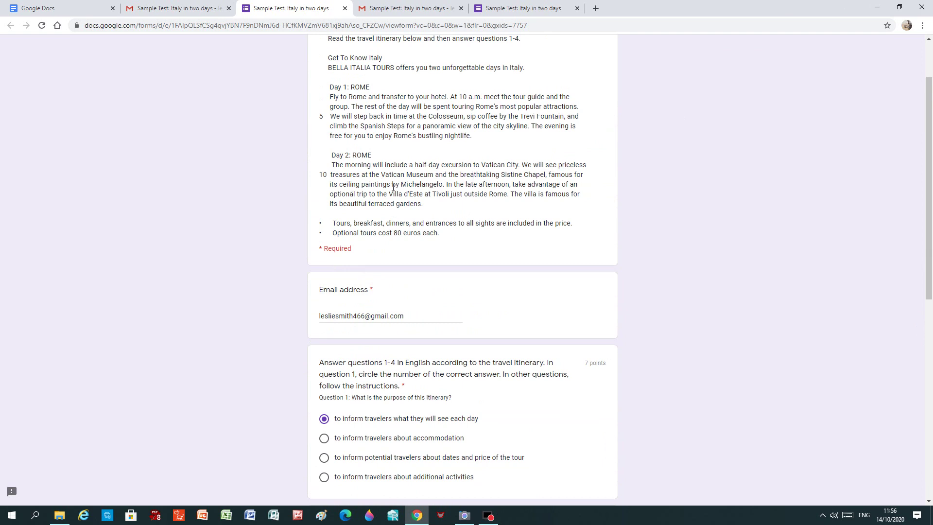
left_click_drag(928, 191, 931, 377)
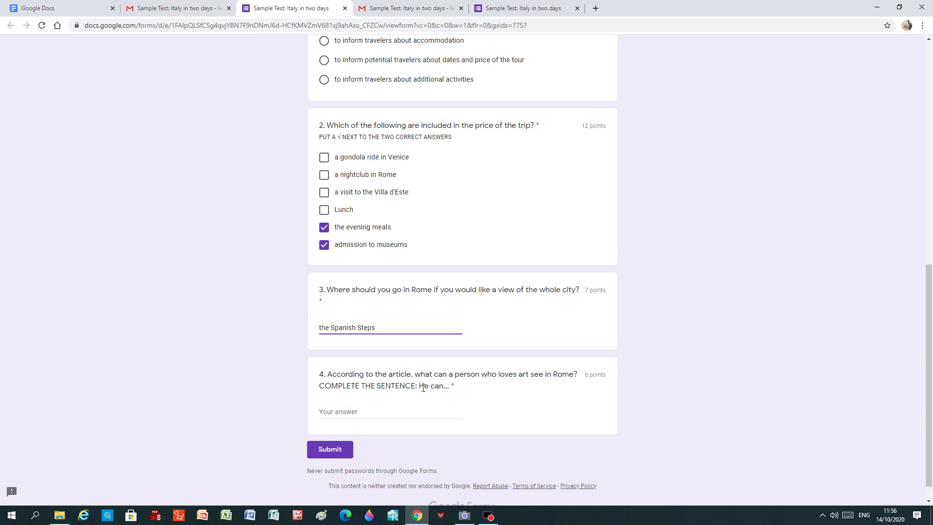
Step: Answer Question 4 with 'see the ceiling paintings in the Sistine Chapel', fixing the 'tbe' typo
left_click(324, 409)
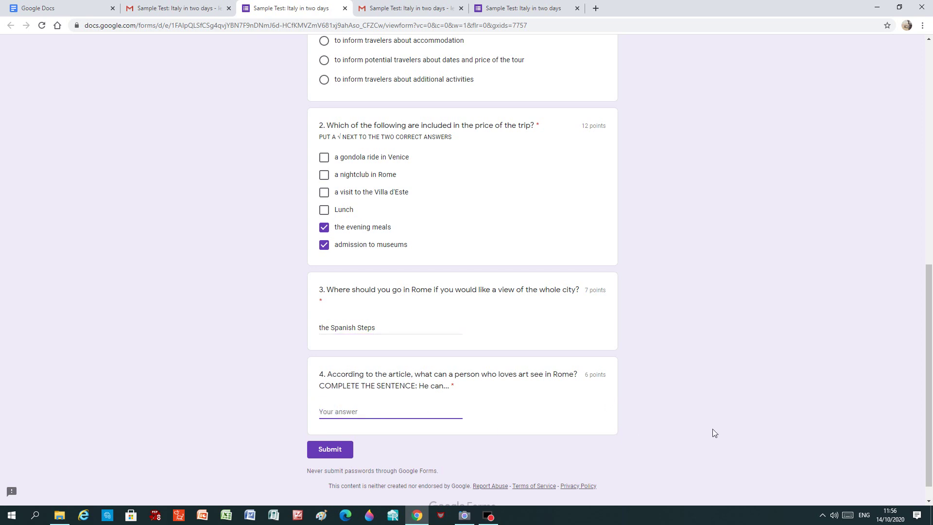
type("see the ceiling paintings in tbe Sistine")
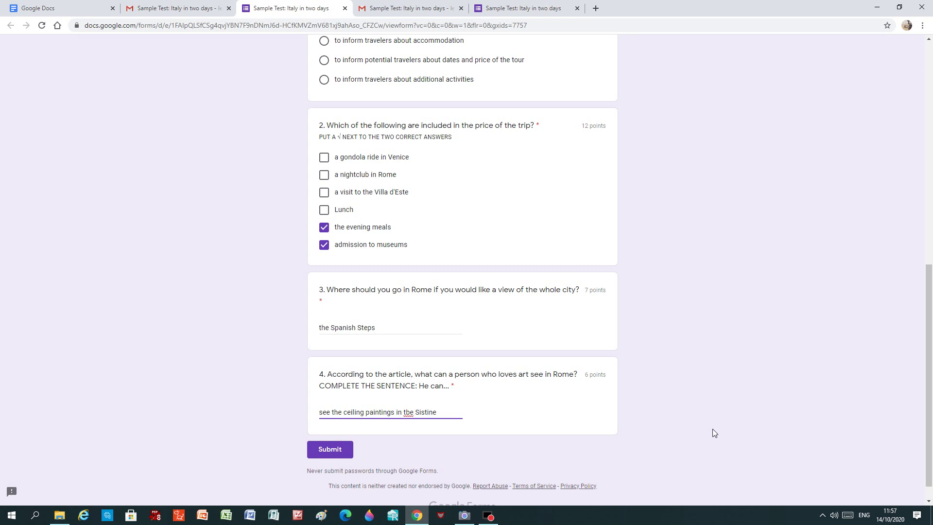
type(" Chapel")
left_click(409, 412)
key("BackSpace")
type("h")
left_click_drag(928, 302, 932, 228)
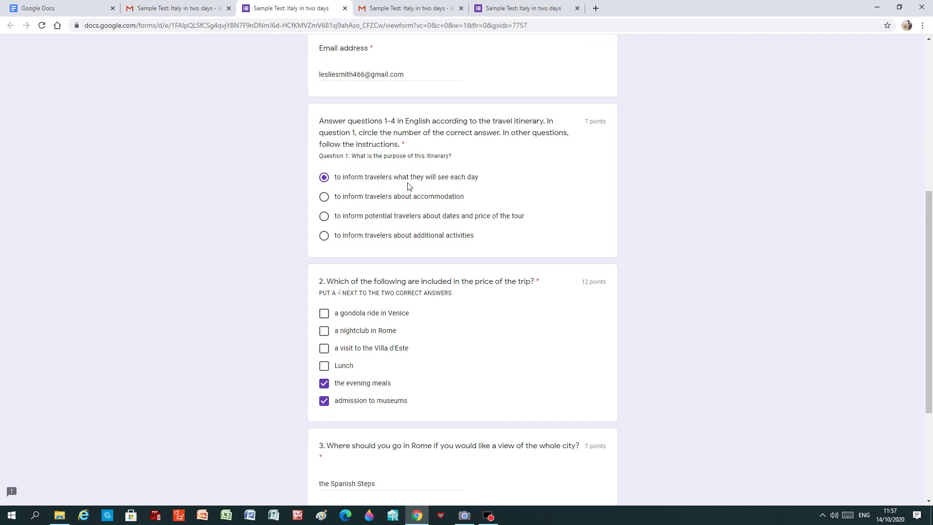
left_click(325, 197)
left_click(325, 179)
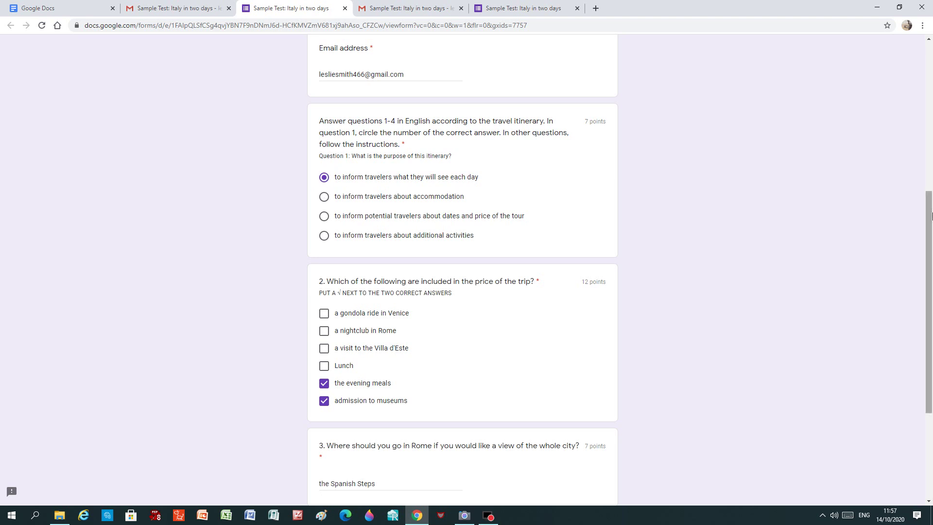
left_click_drag(930, 215, 931, 297)
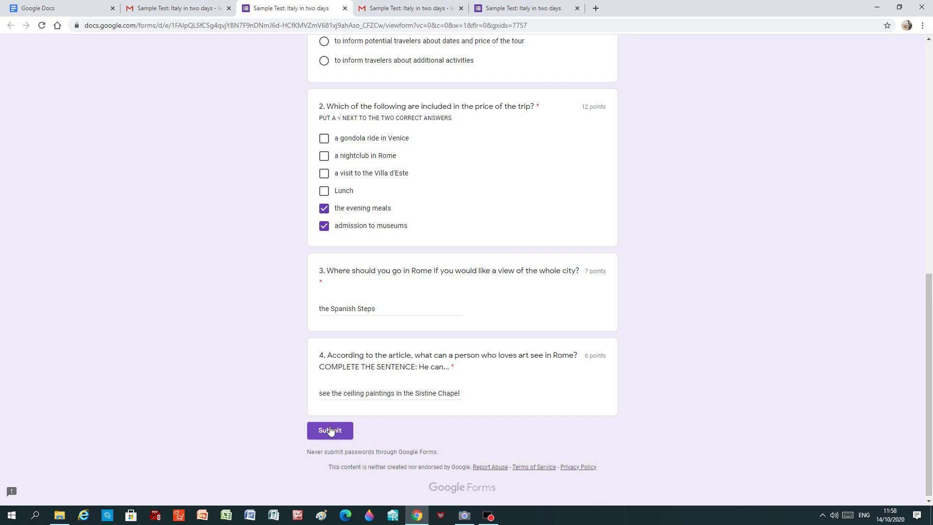
Step: Submit the answered Italy test so the response is recorded
left_click(330, 430)
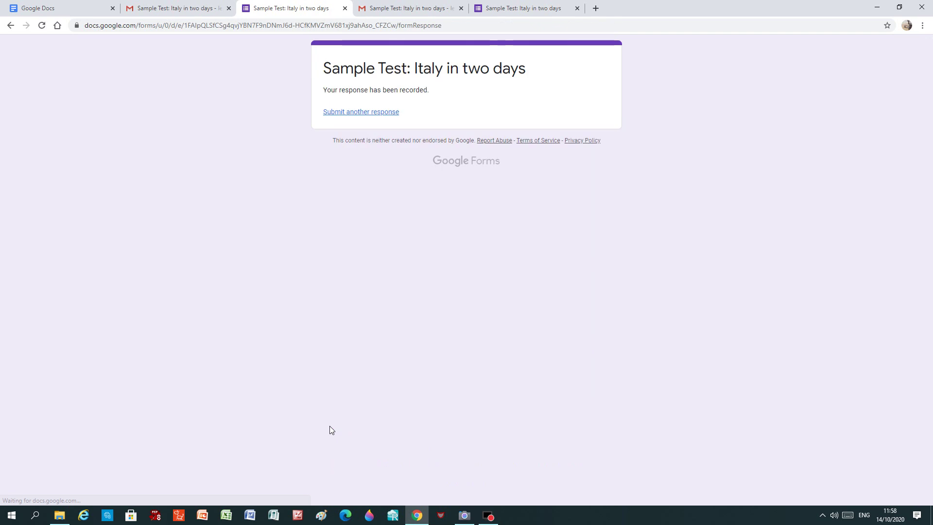